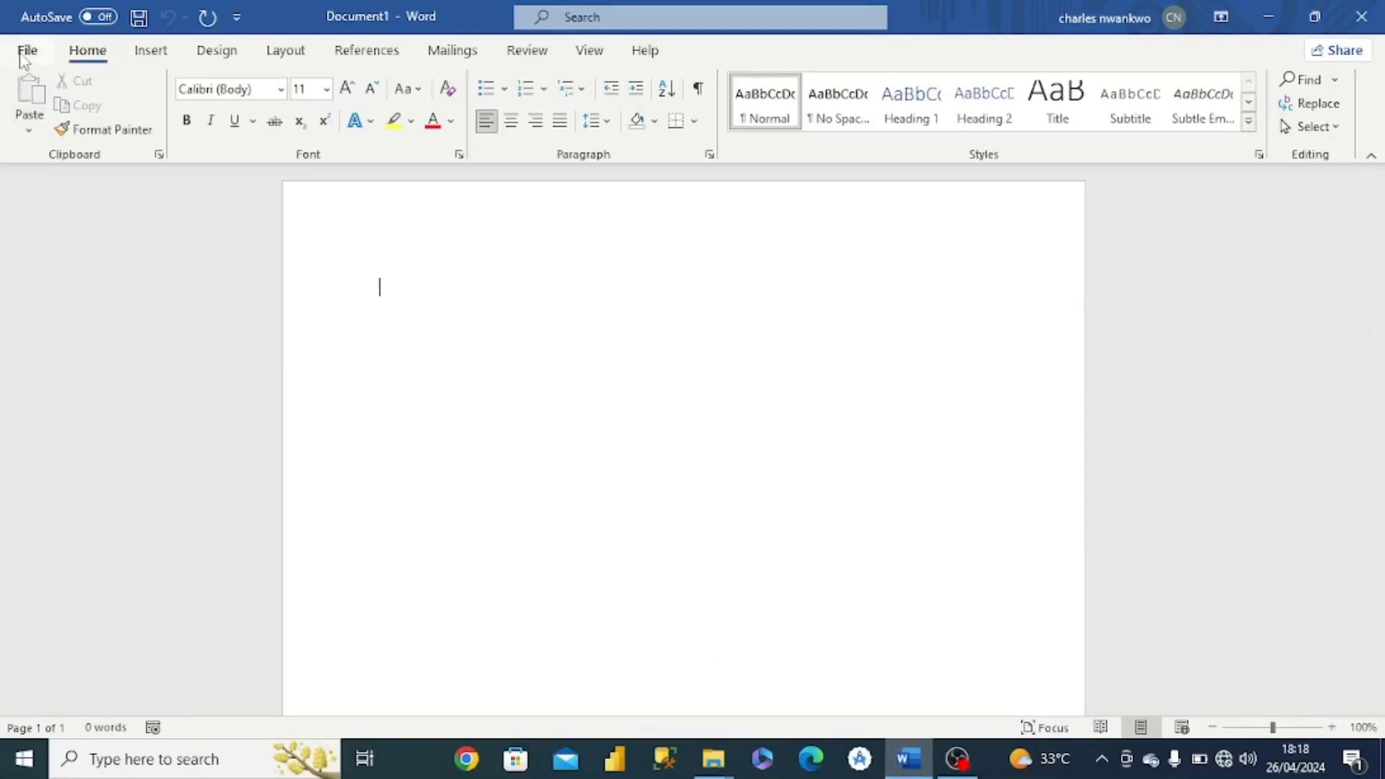
- Create a new blank document
click(27, 51)
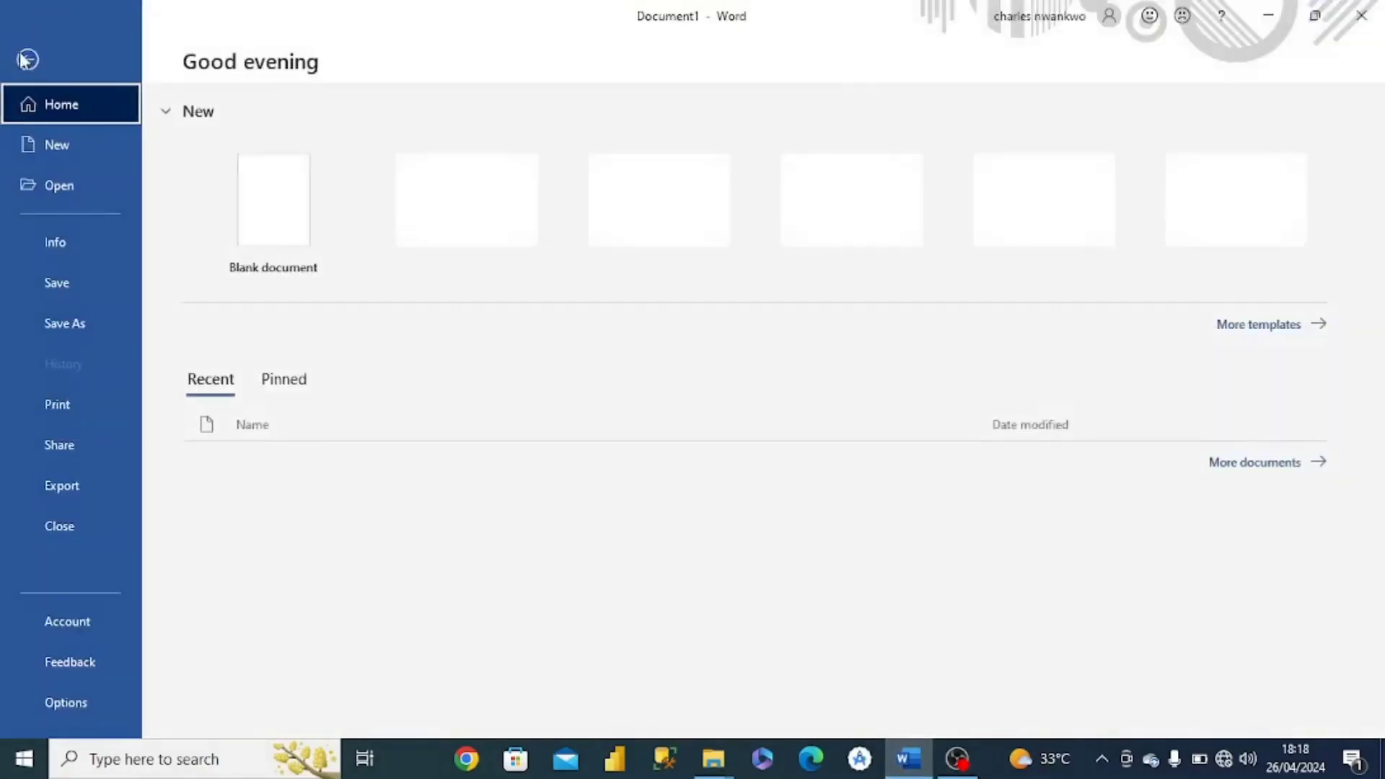
click(59, 150)
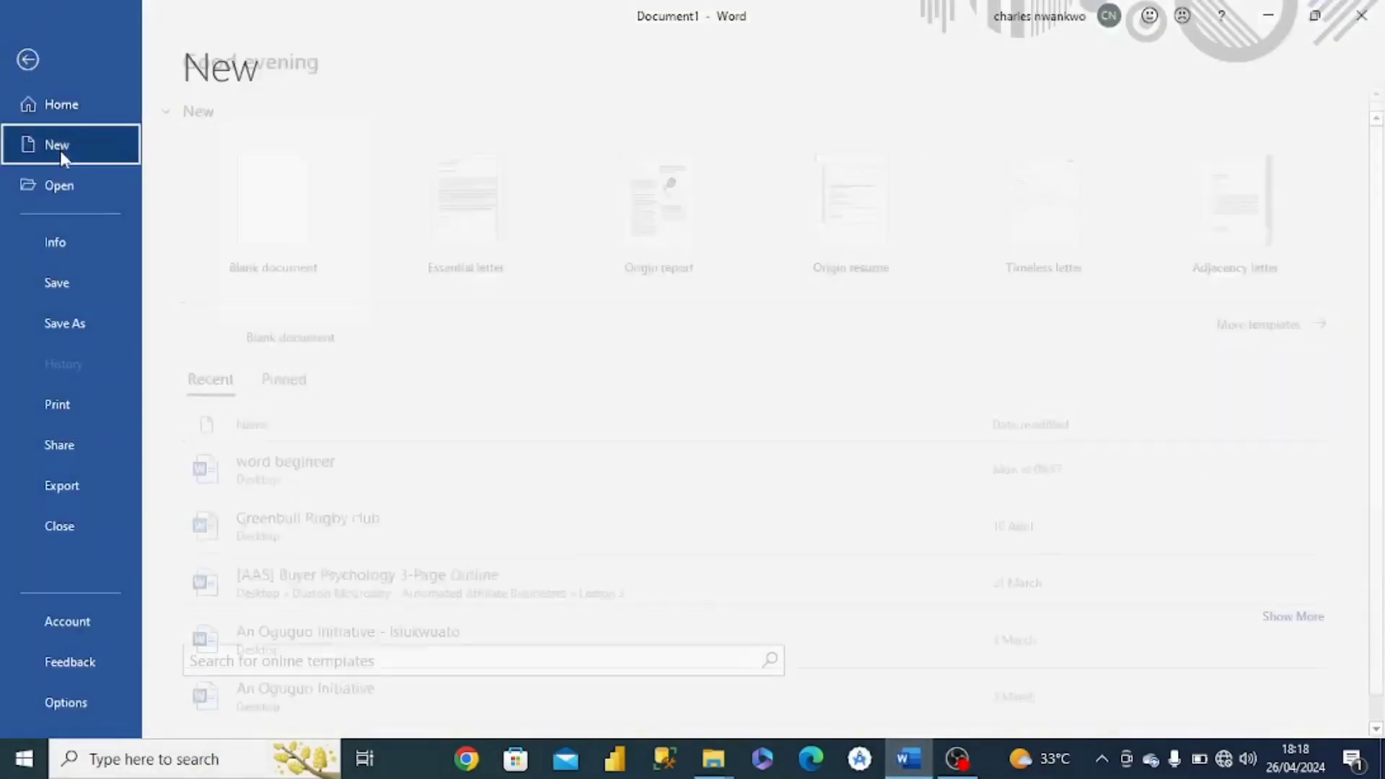
click(268, 233)
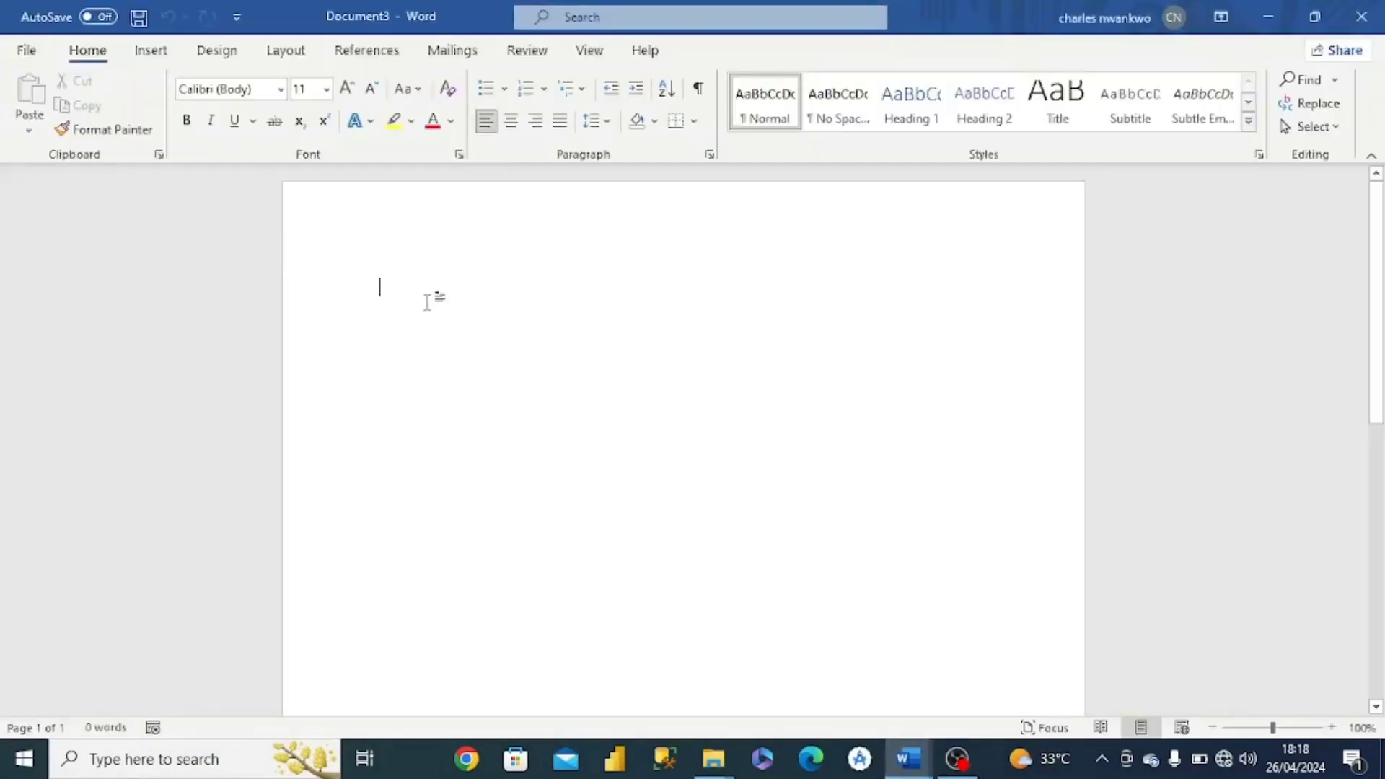
- Type "Welcome to Microsoft word" as the first line and start a new paragraph
text(Wel)
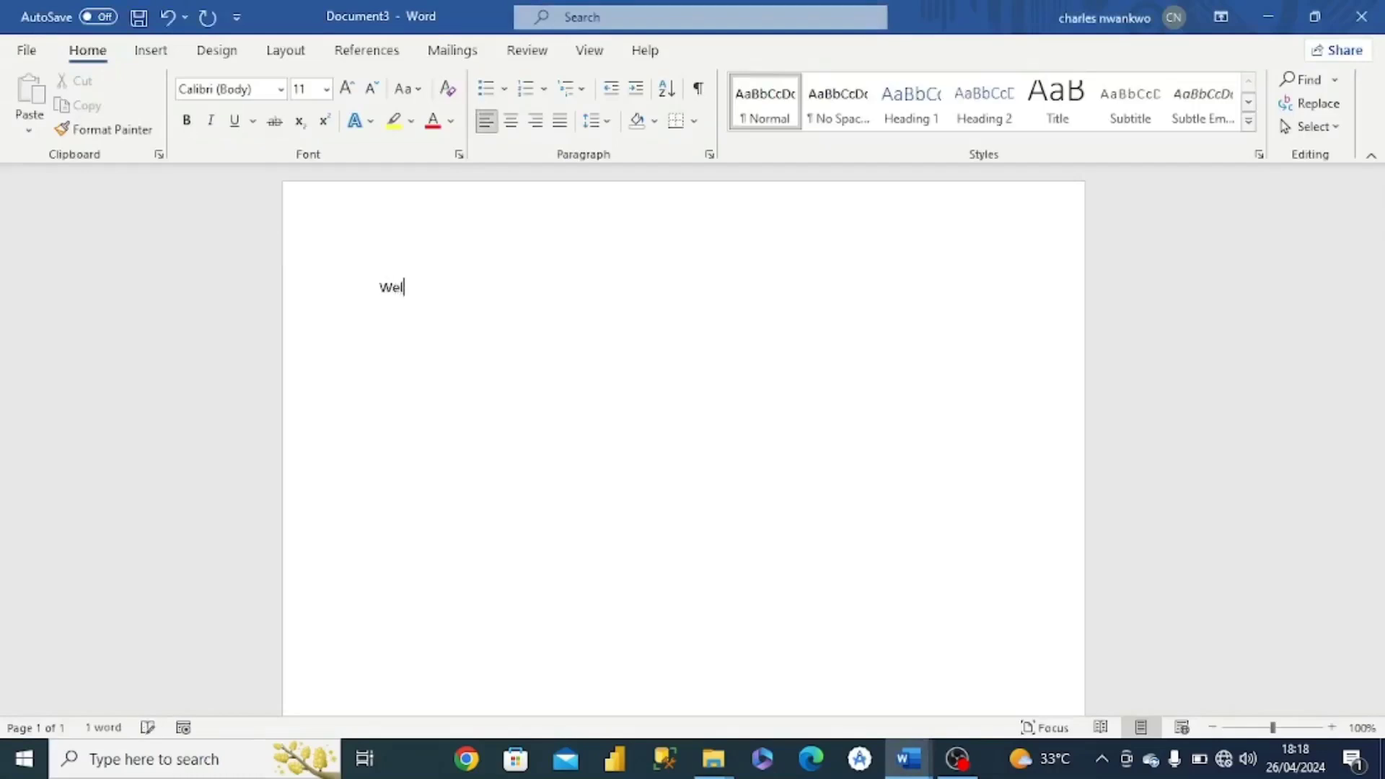
text(come to microsoft)
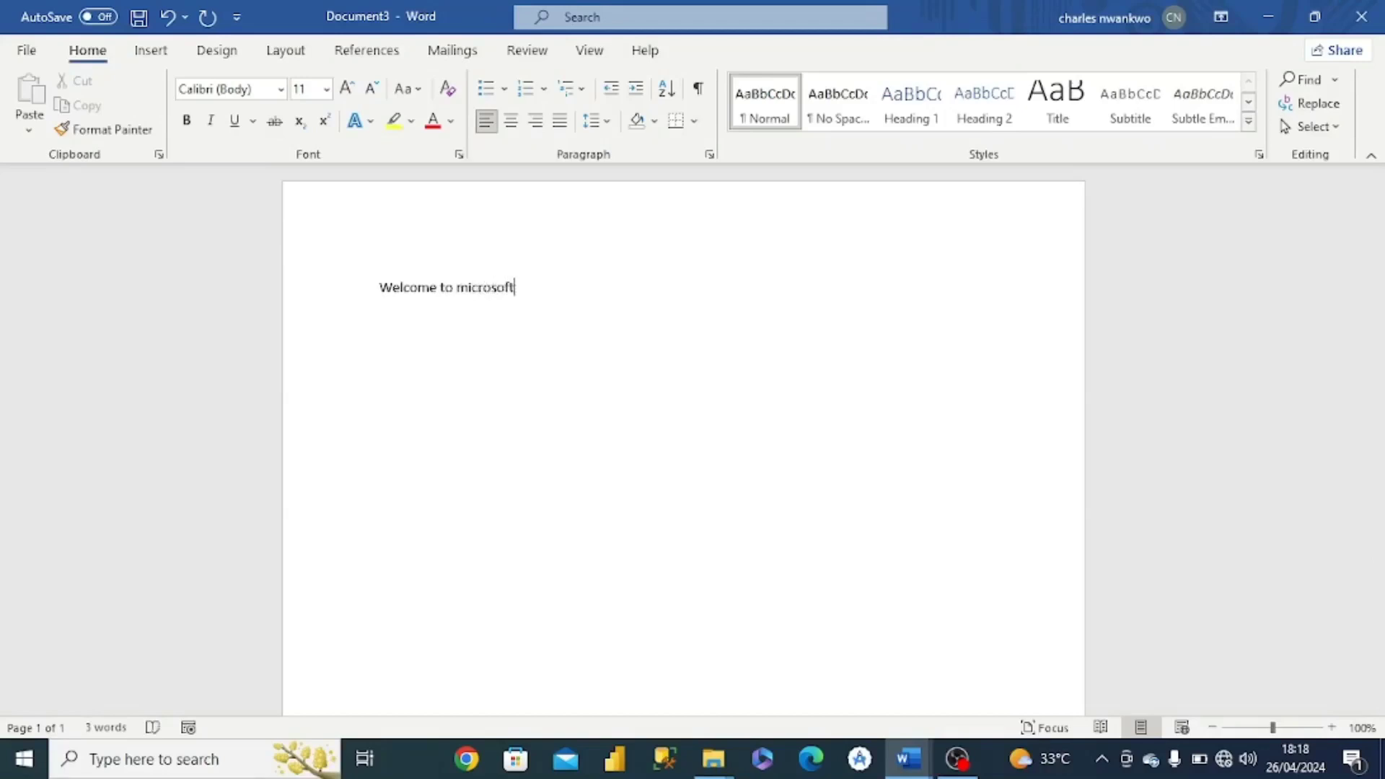
text( word)
key(Return)
- Type "This is a new document" as the second line and start a new paragraph
text(This i)
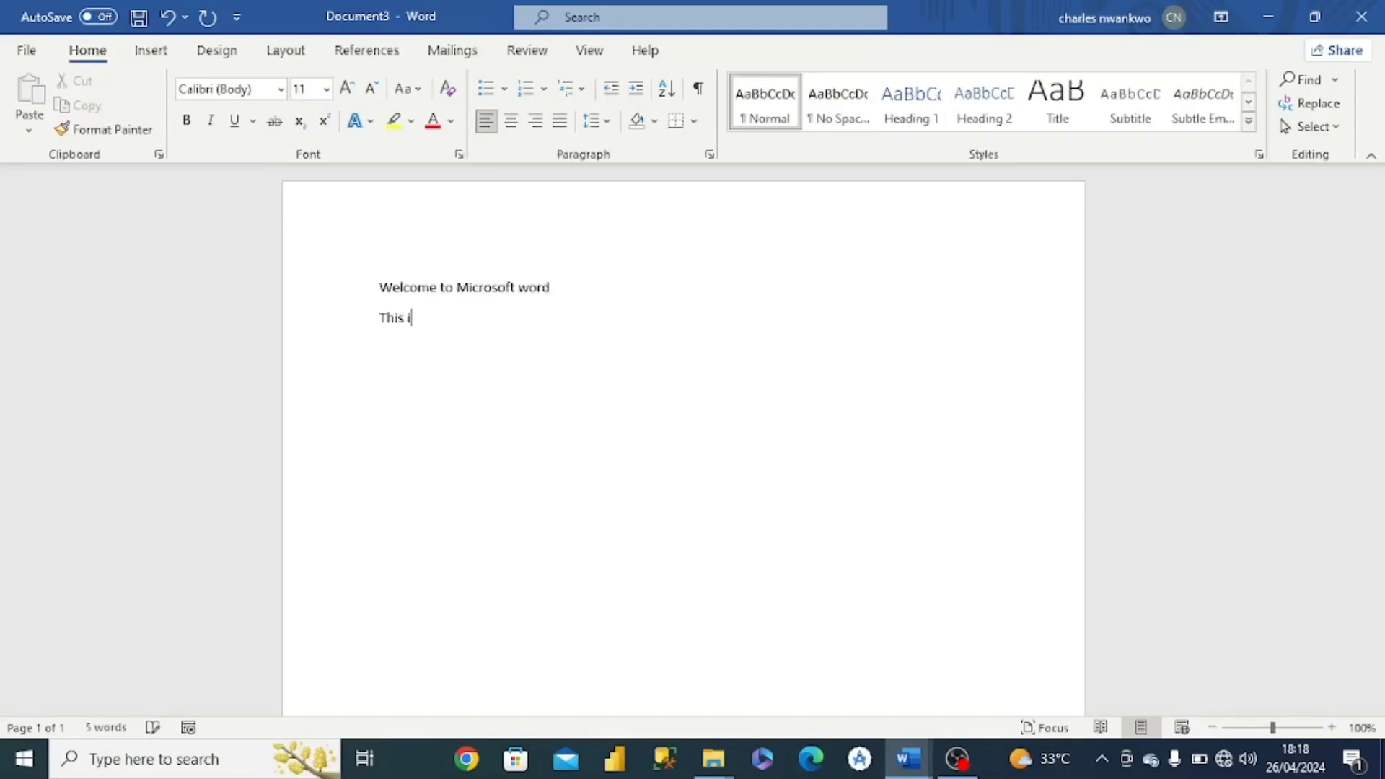
text(s a new document)
key(Return)
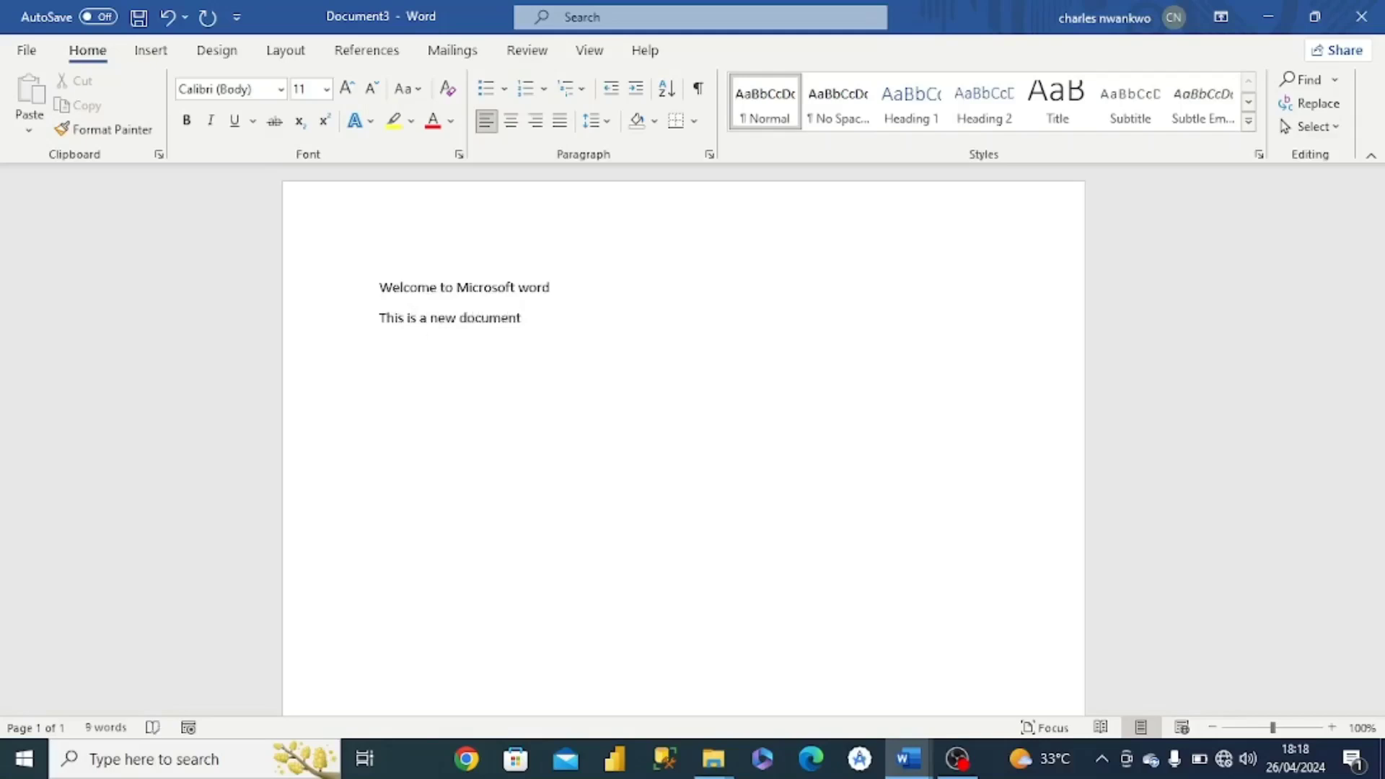
- Type "It is so simple" as the third line
text(It is so s)
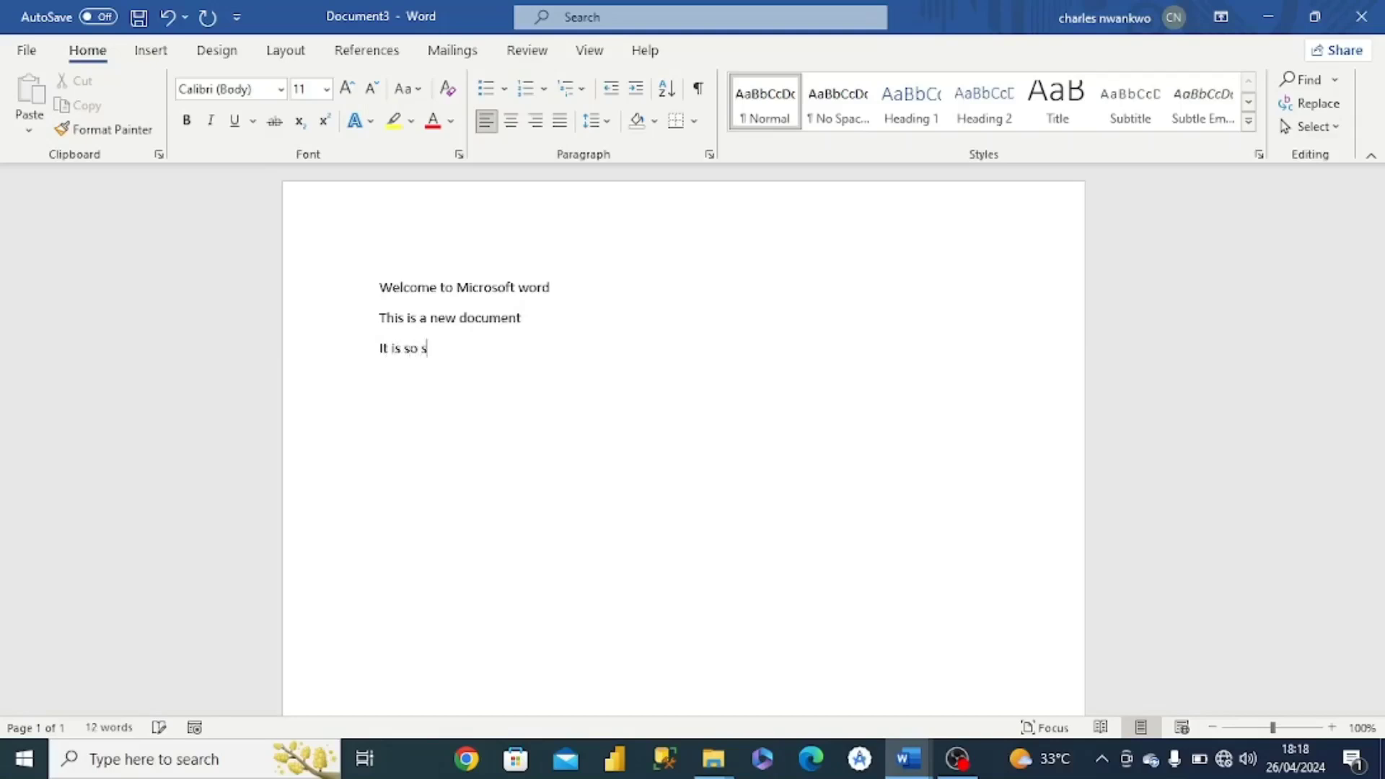
text(imple)
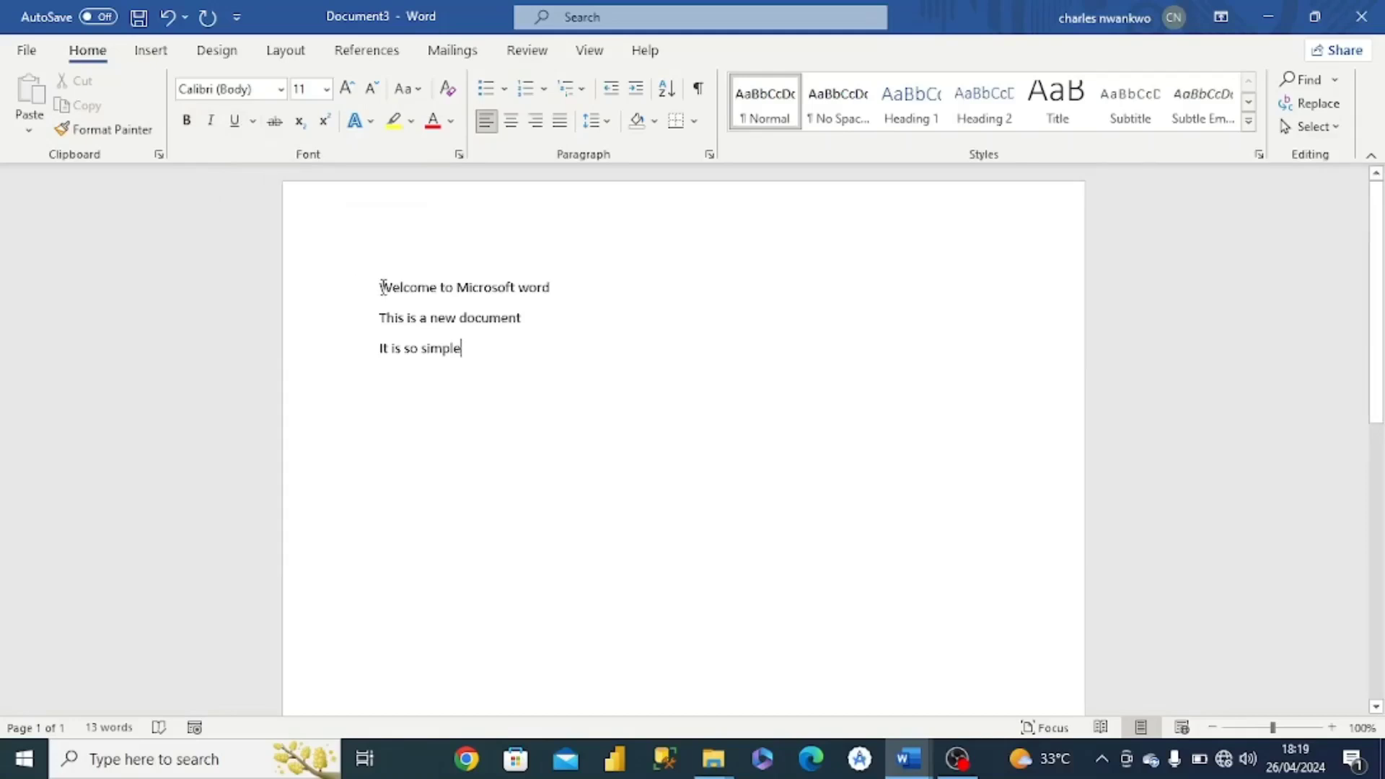
- Make the first line, "Welcome to Microsoft word", bold
drag(380, 288, 554, 299)
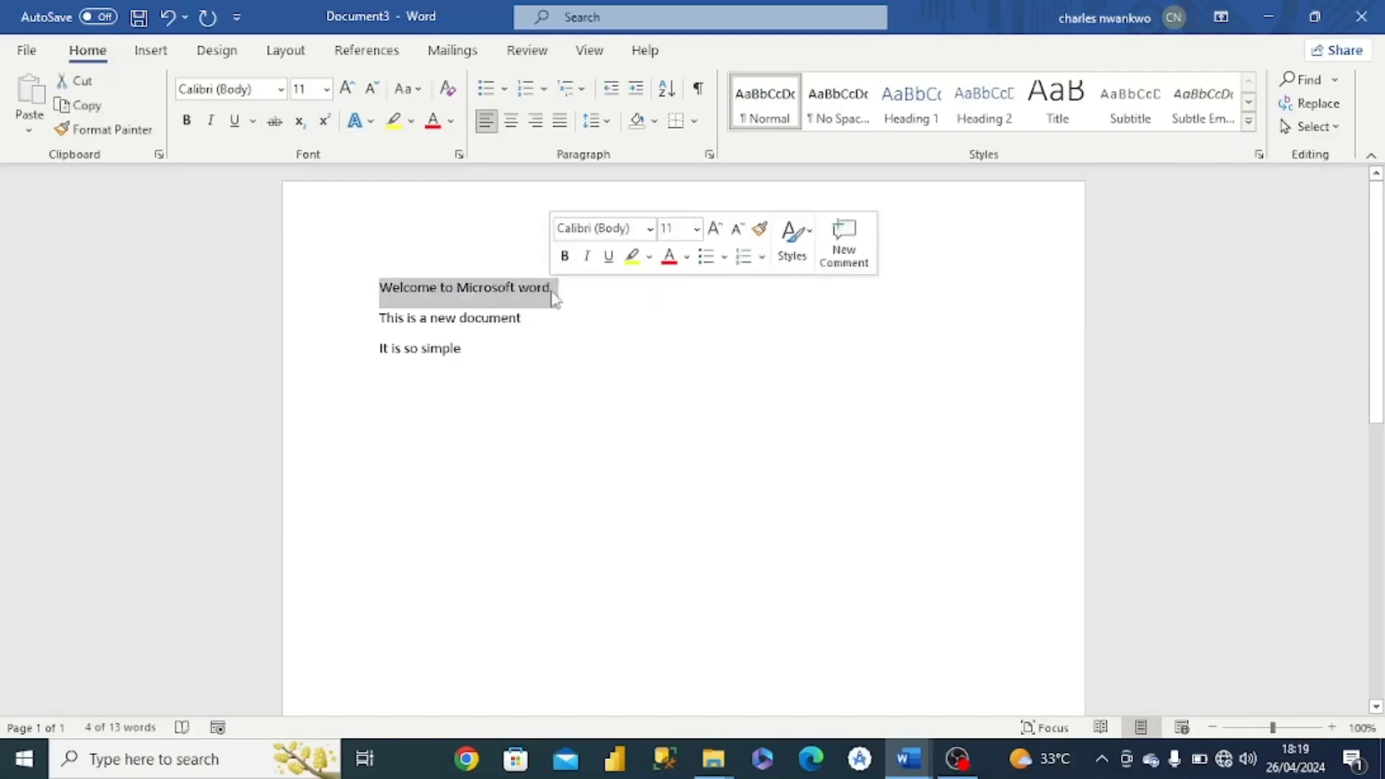
click(187, 122)
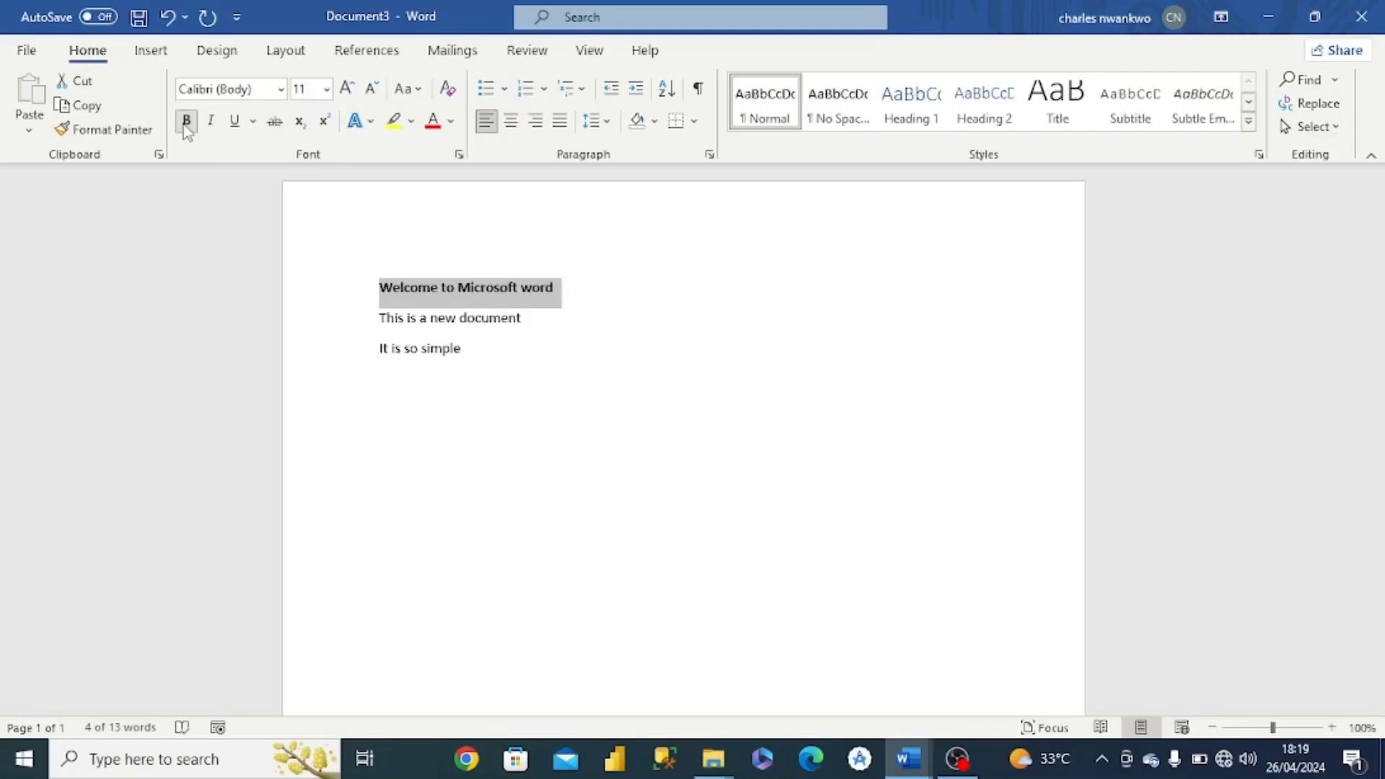
- Italicize the second line, "This is a new document"
click(378, 318)
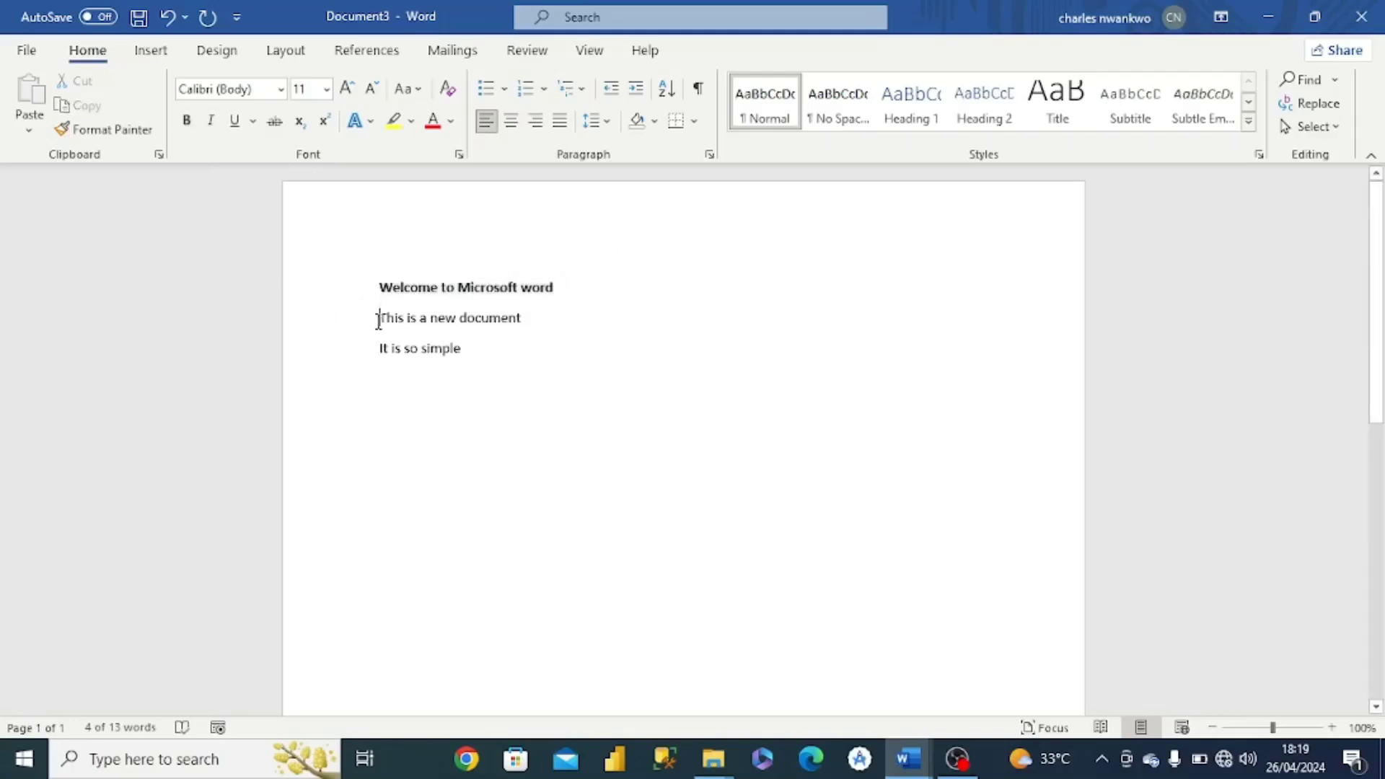
drag(378, 318, 523, 332)
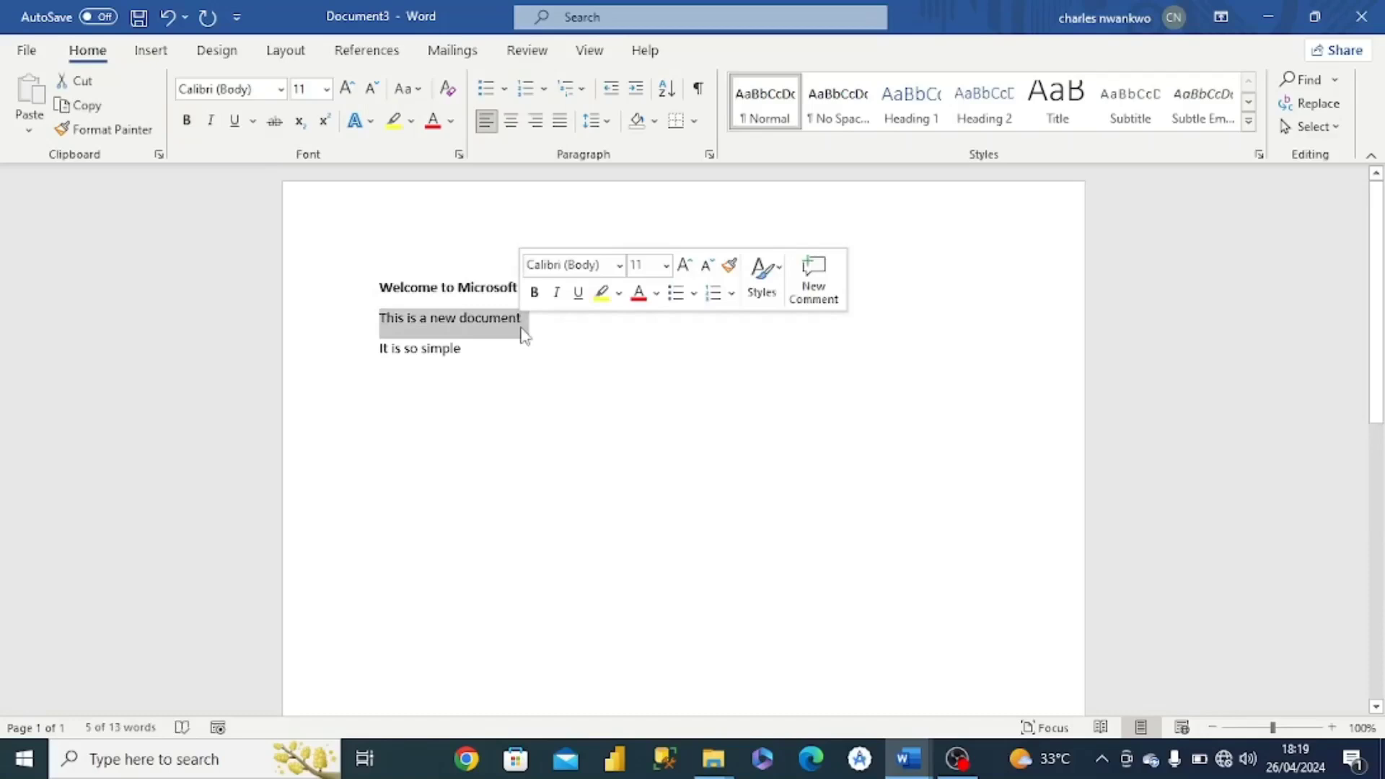
click(212, 123)
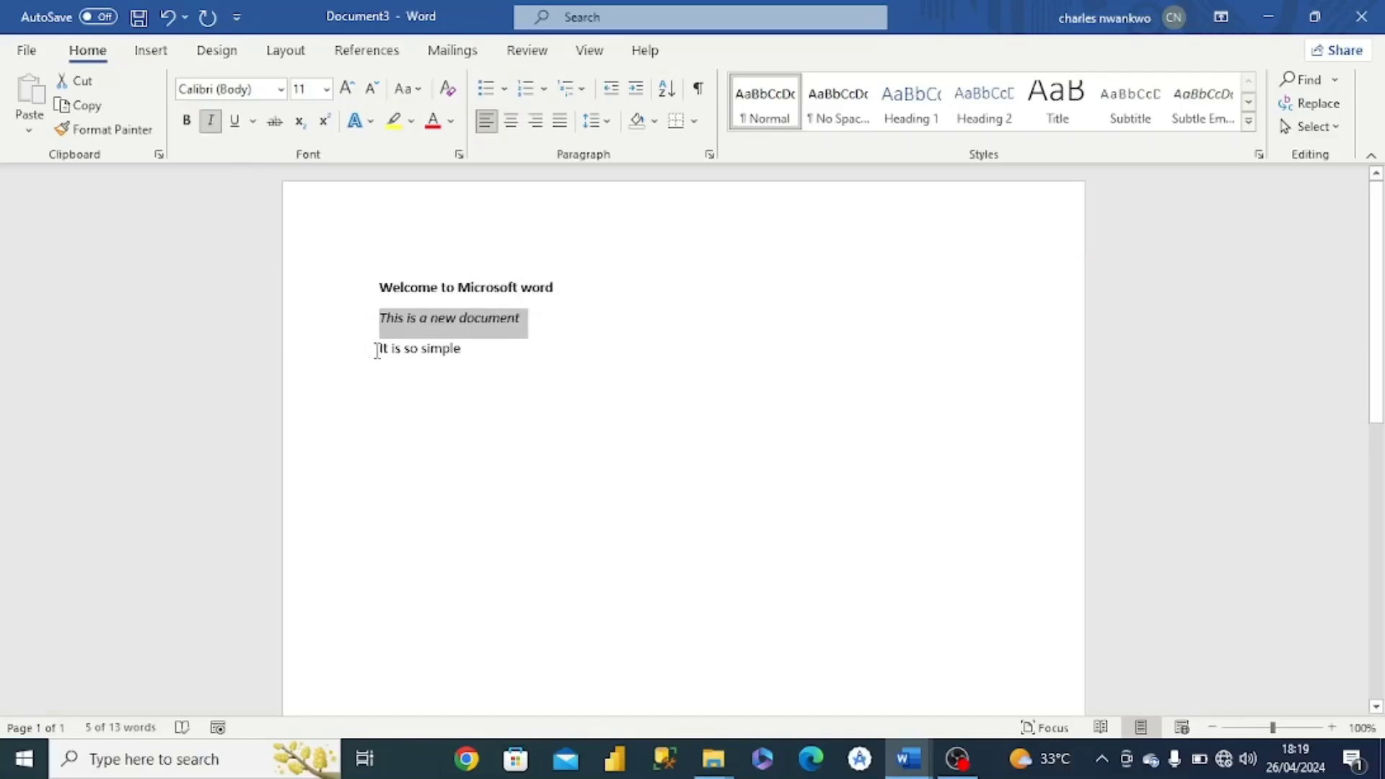
- Underline the third line, "It is so simple"
drag(376, 351, 460, 359)
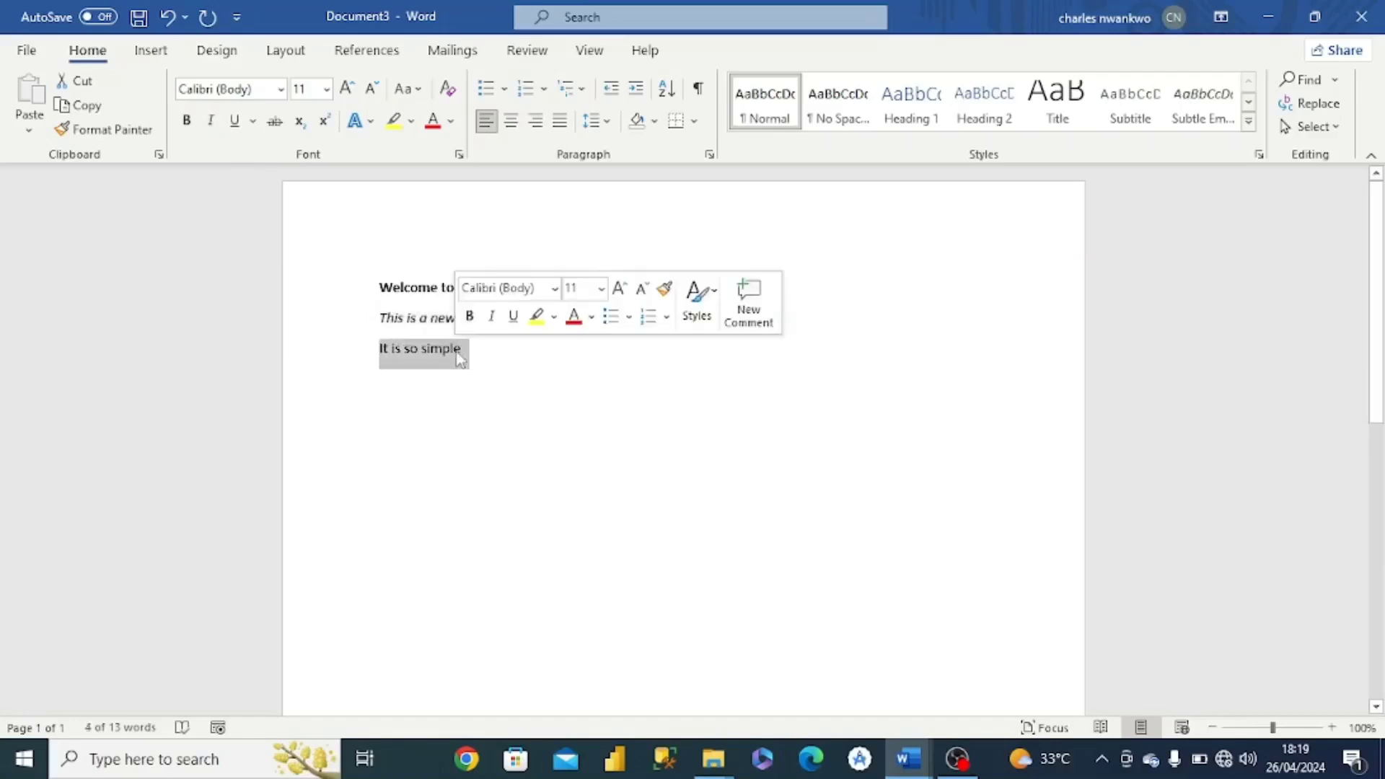
click(234, 121)
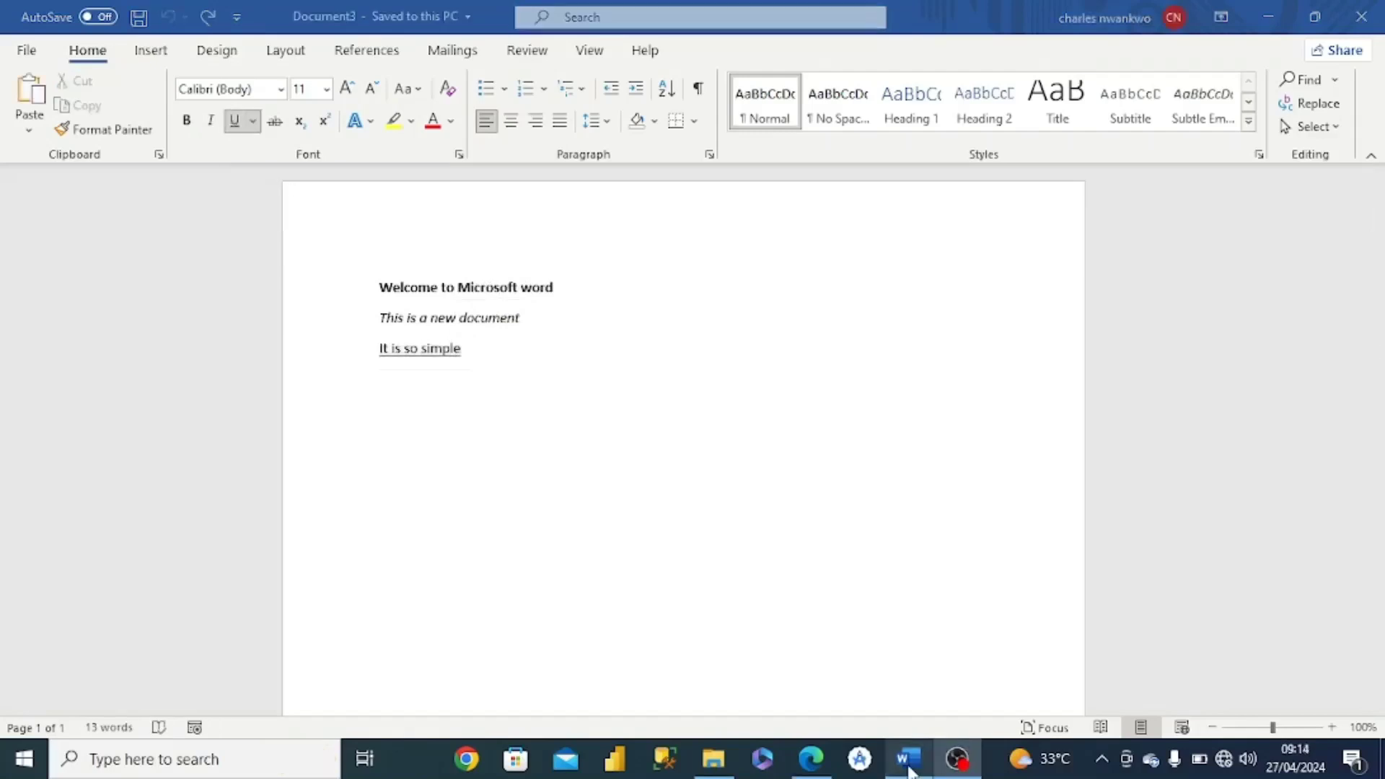
- Copy the bold first line and paste it into an empty line below the text
click(909, 765)
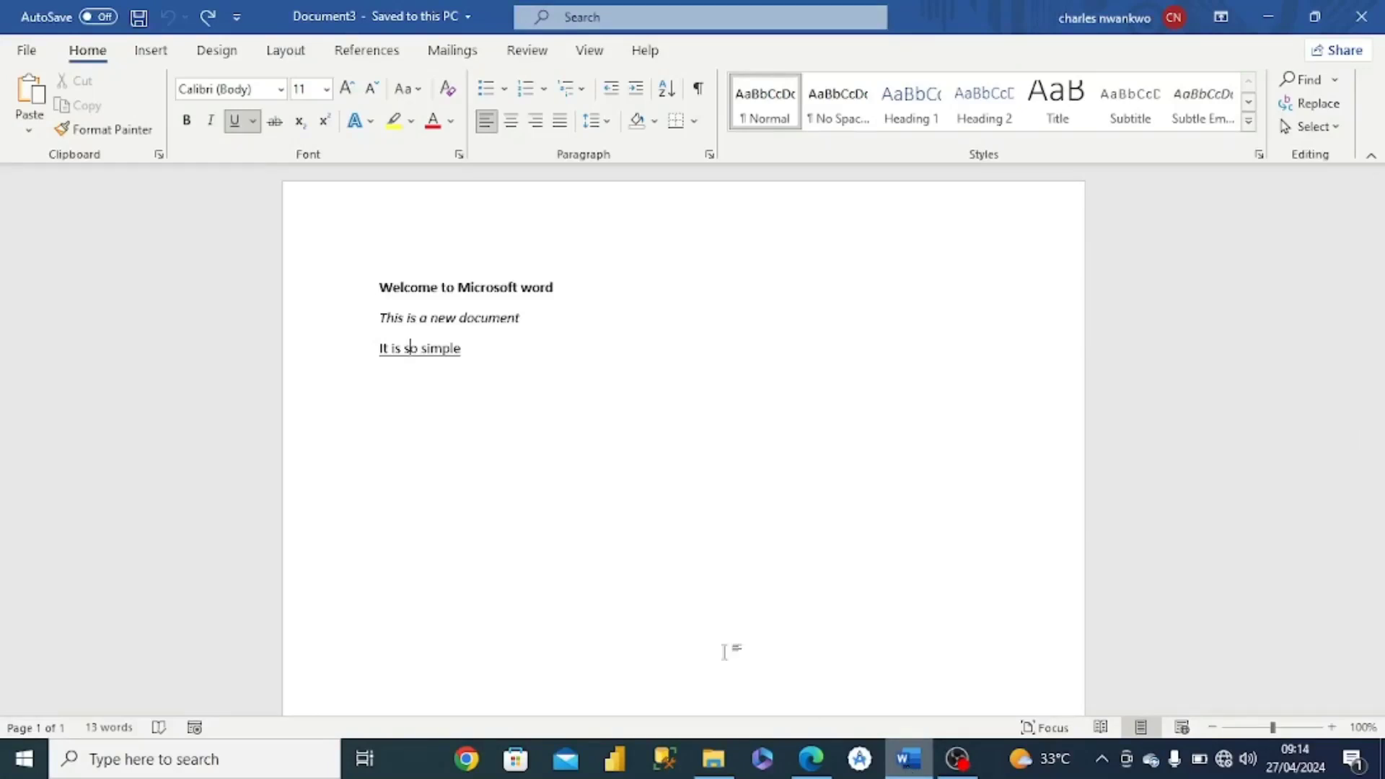
drag(379, 289, 550, 302)
key(ctrl+c)
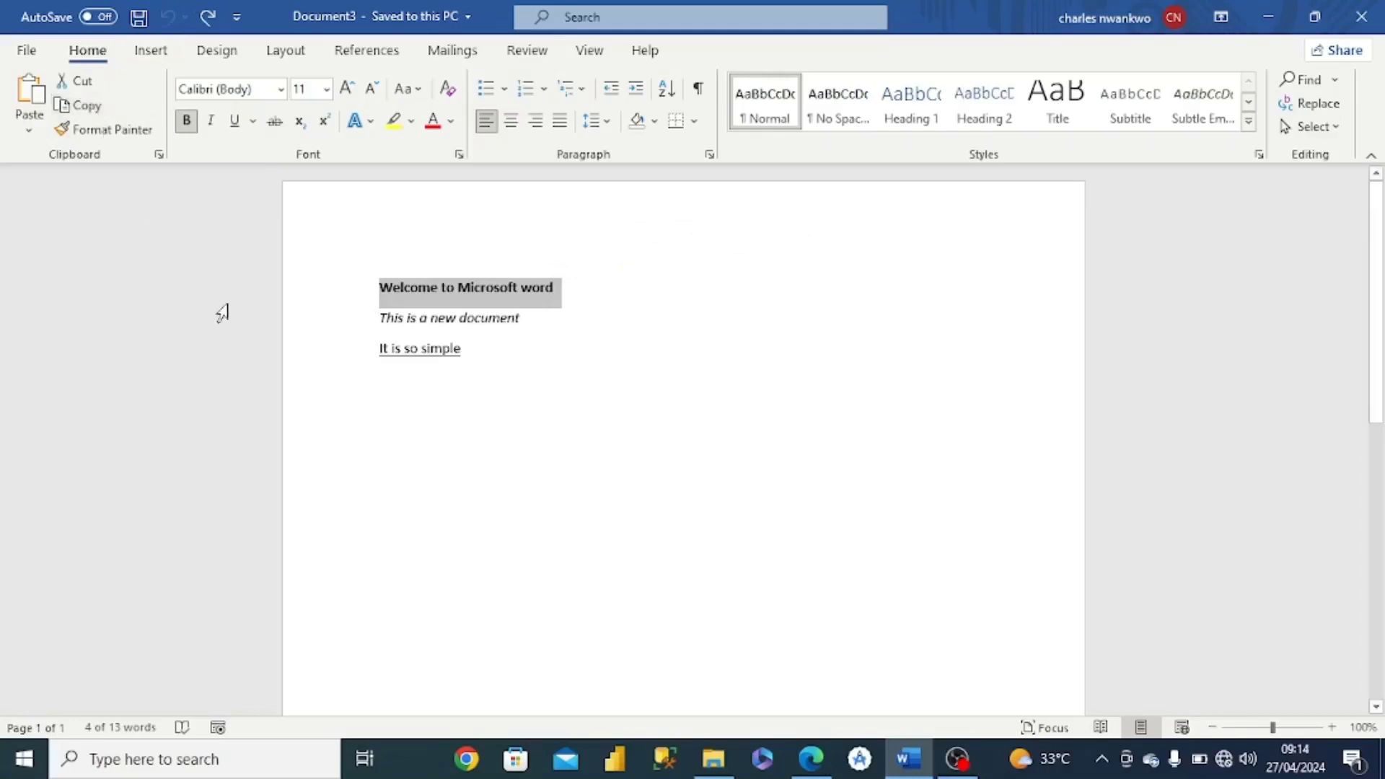
double_click(393, 404)
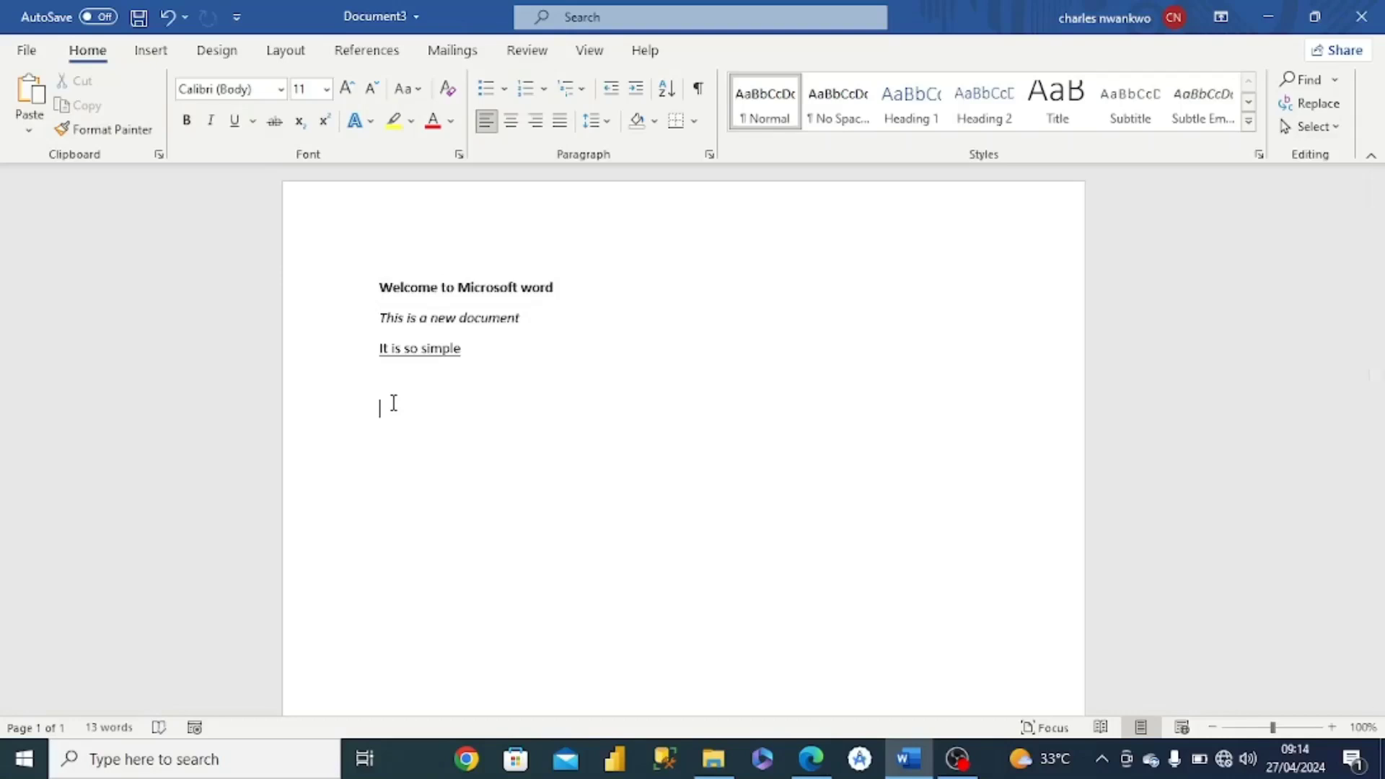
click(27, 101)
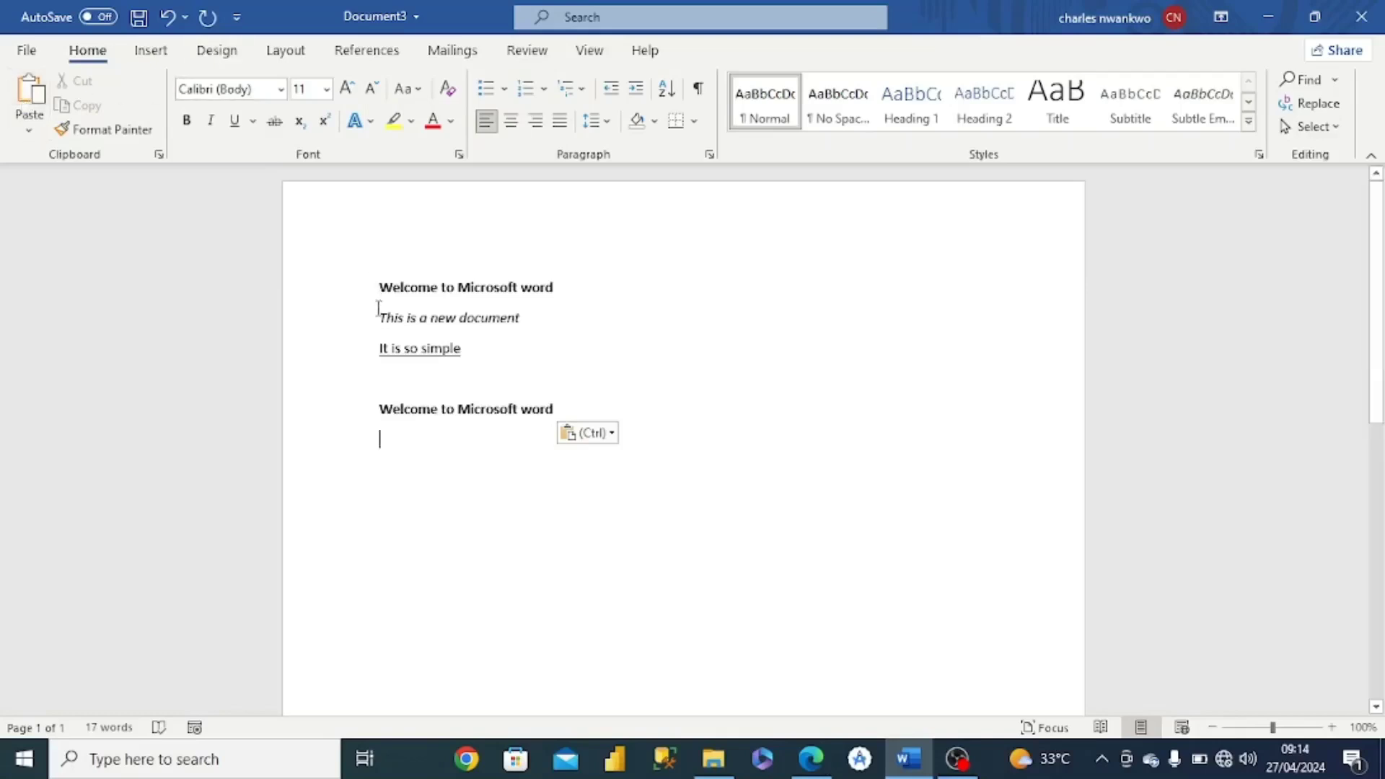
- Cut the italic line "This is a new document" from the document
drag(378, 317, 531, 322)
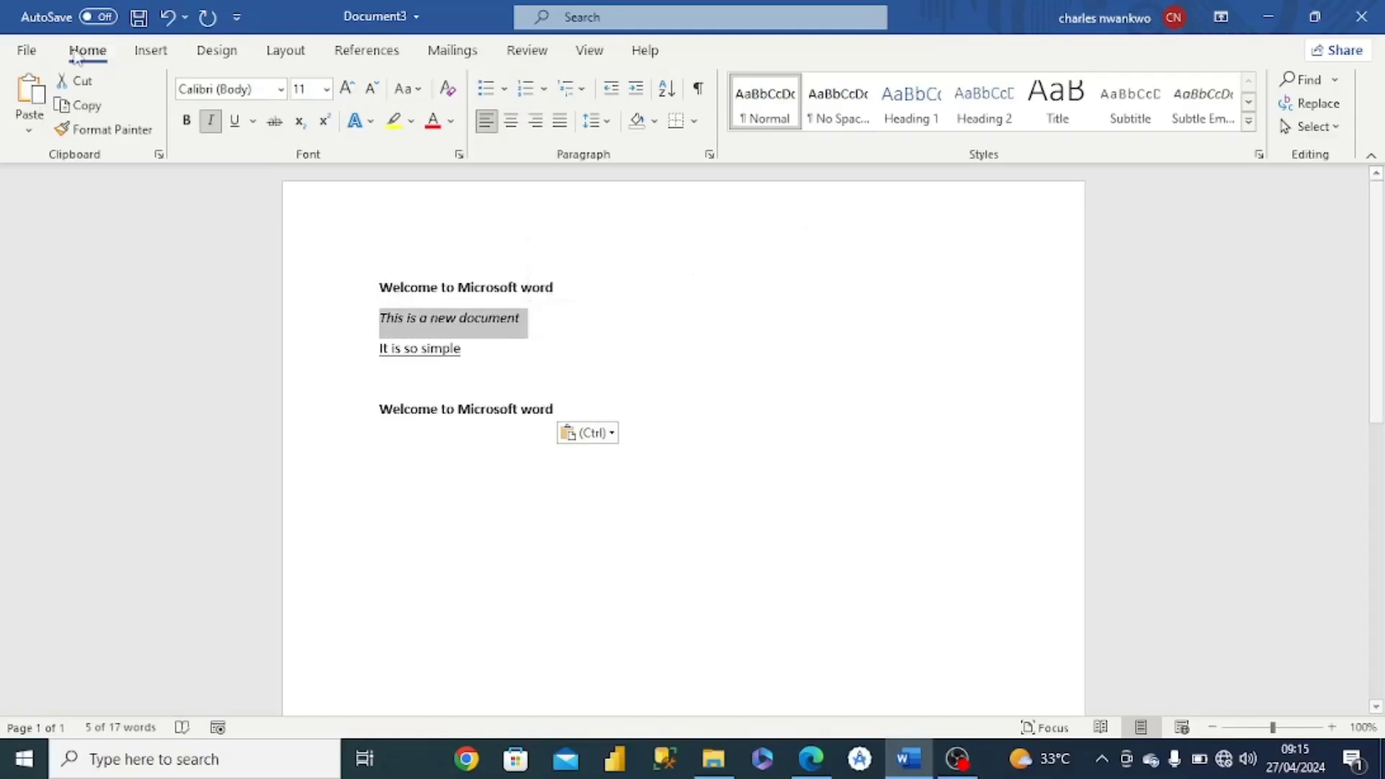
click(78, 84)
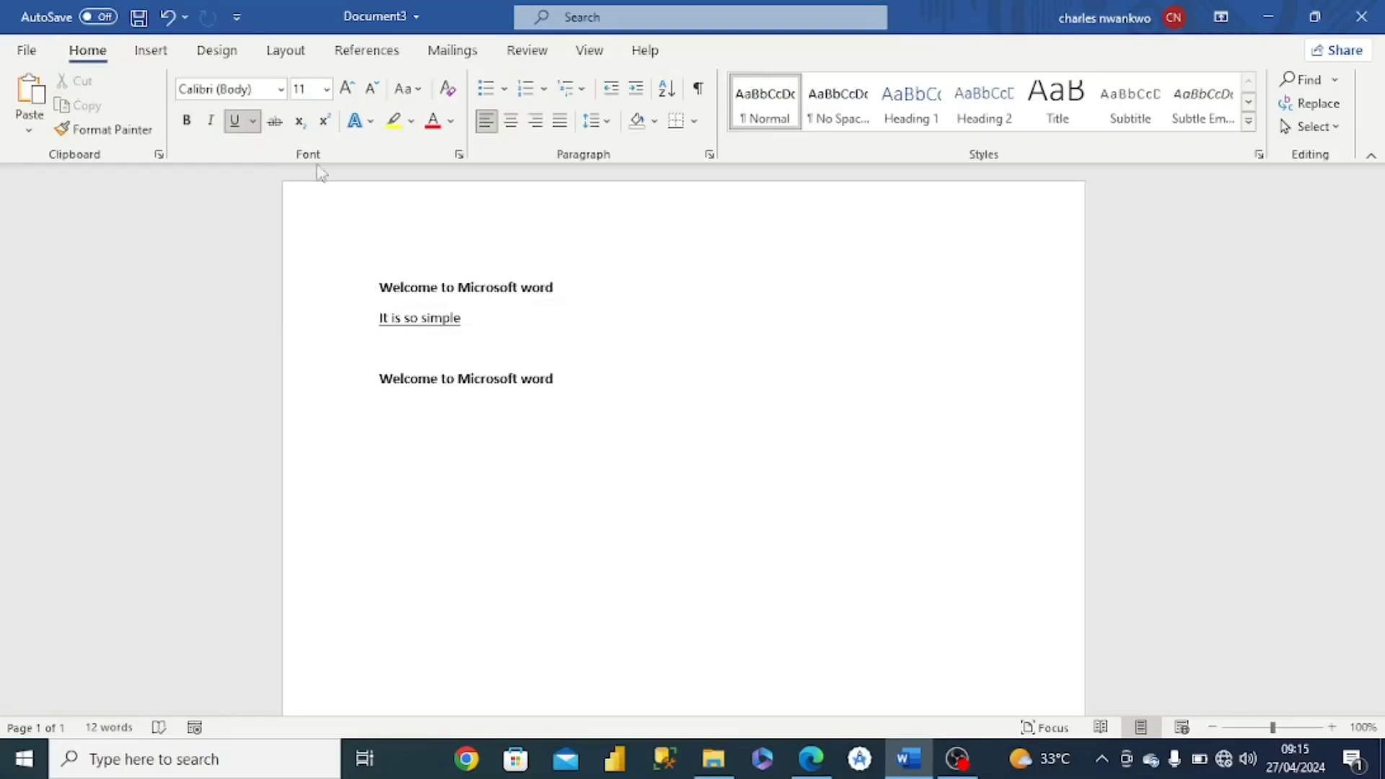
- Paste the cut line beneath the pasted heading at the bottom of the text
click(452, 436)
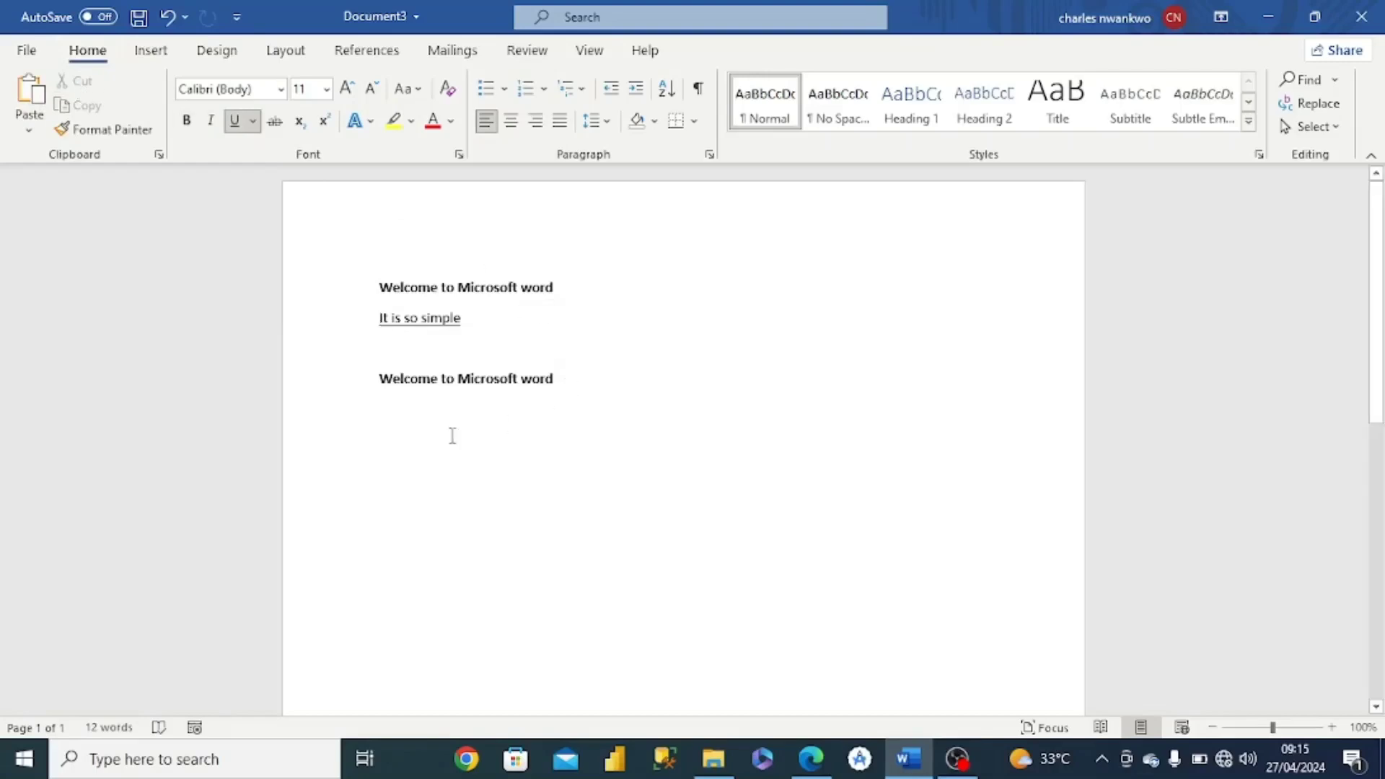
key(ctrl+z)
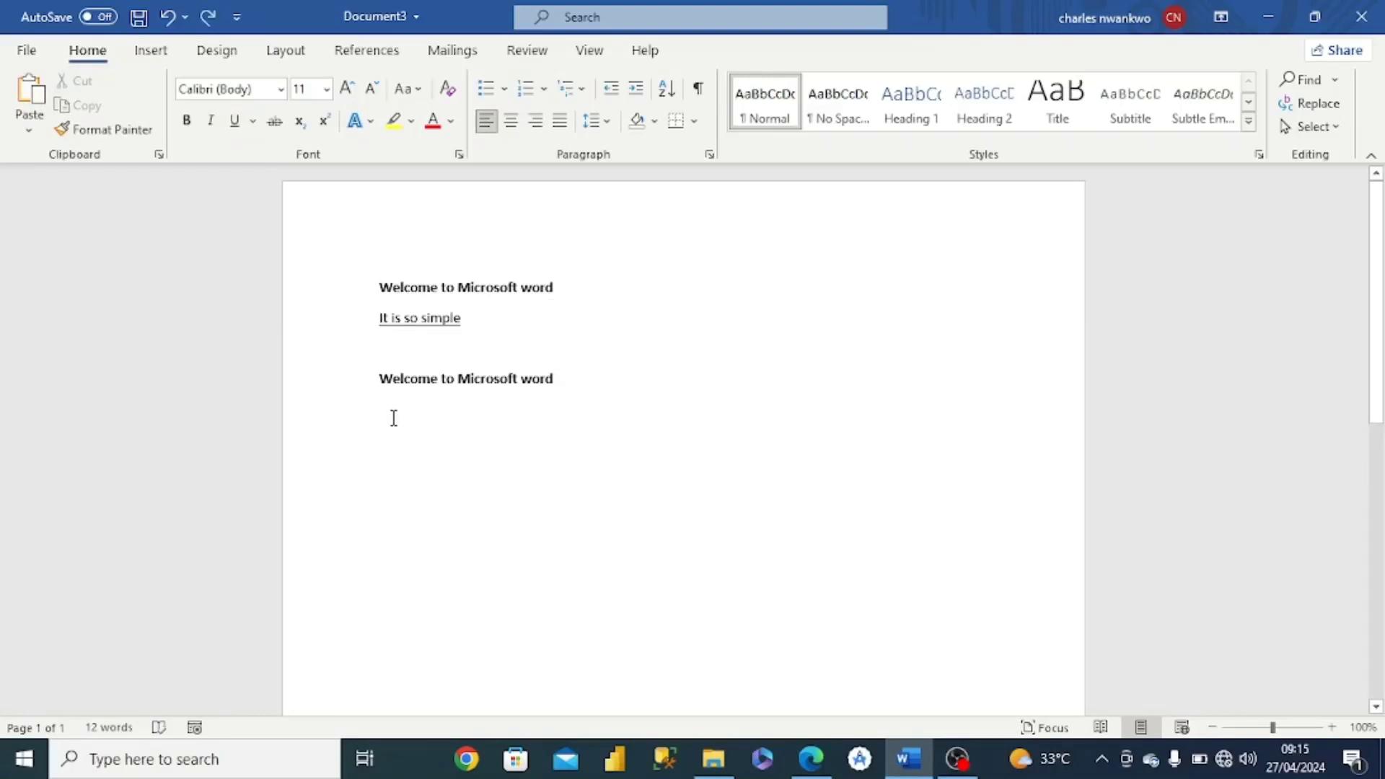
click(27, 93)
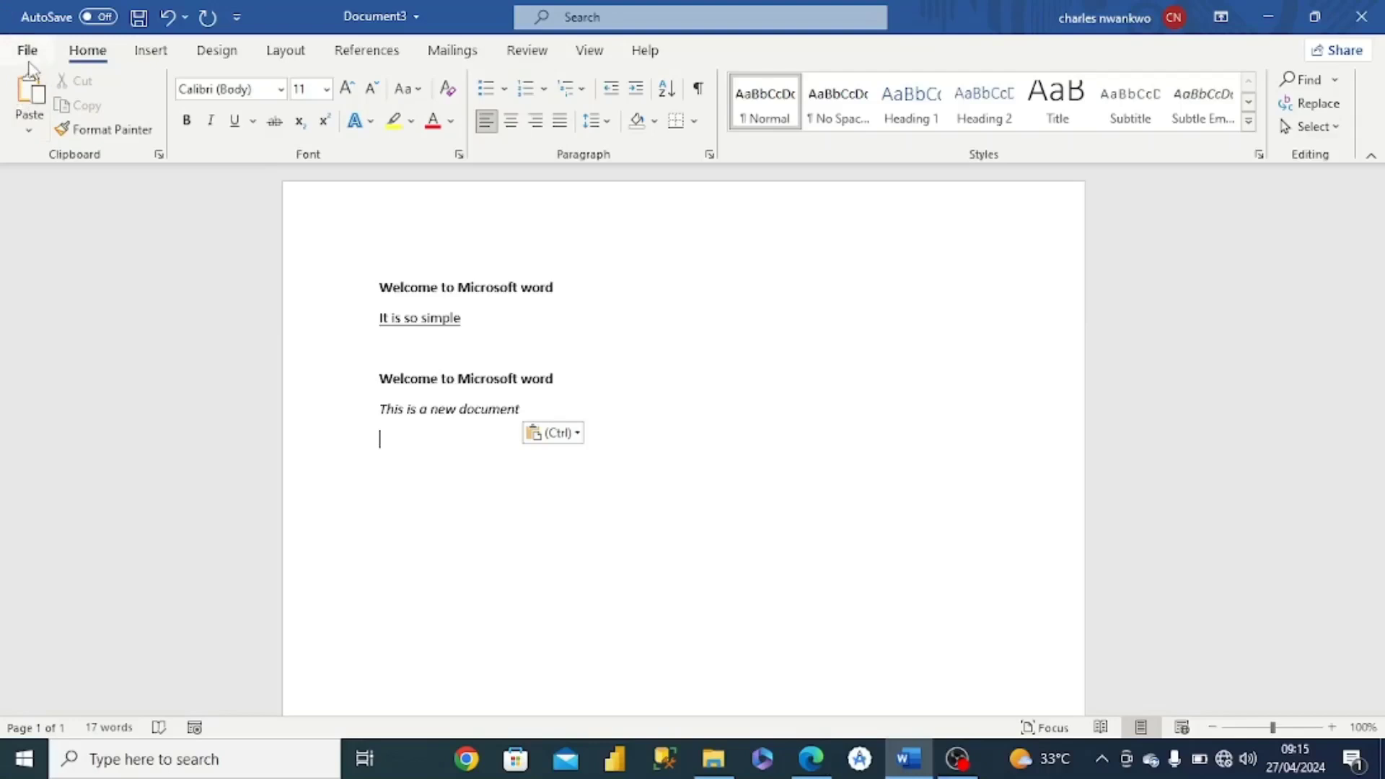
- Browse the new-document templates and choose the Essential resume template
click(29, 56)
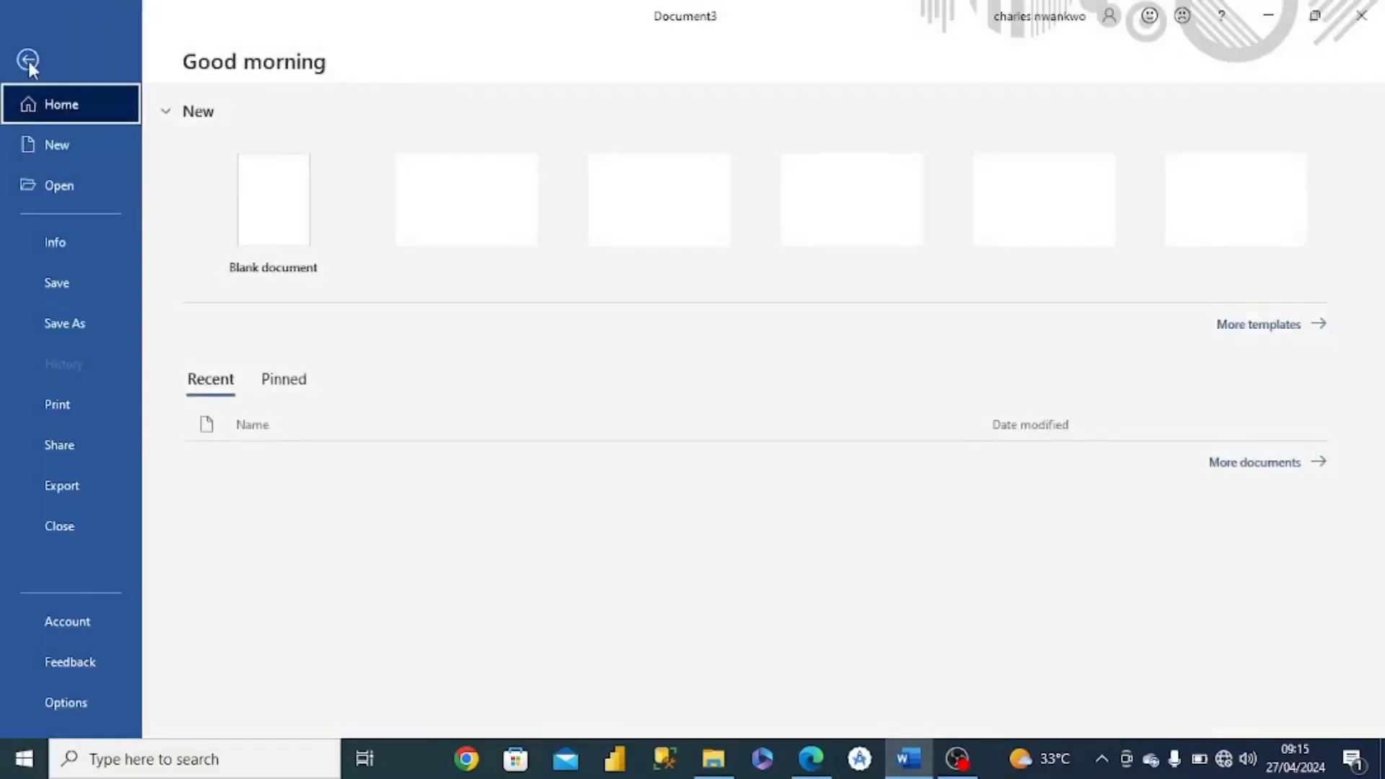
click(61, 150)
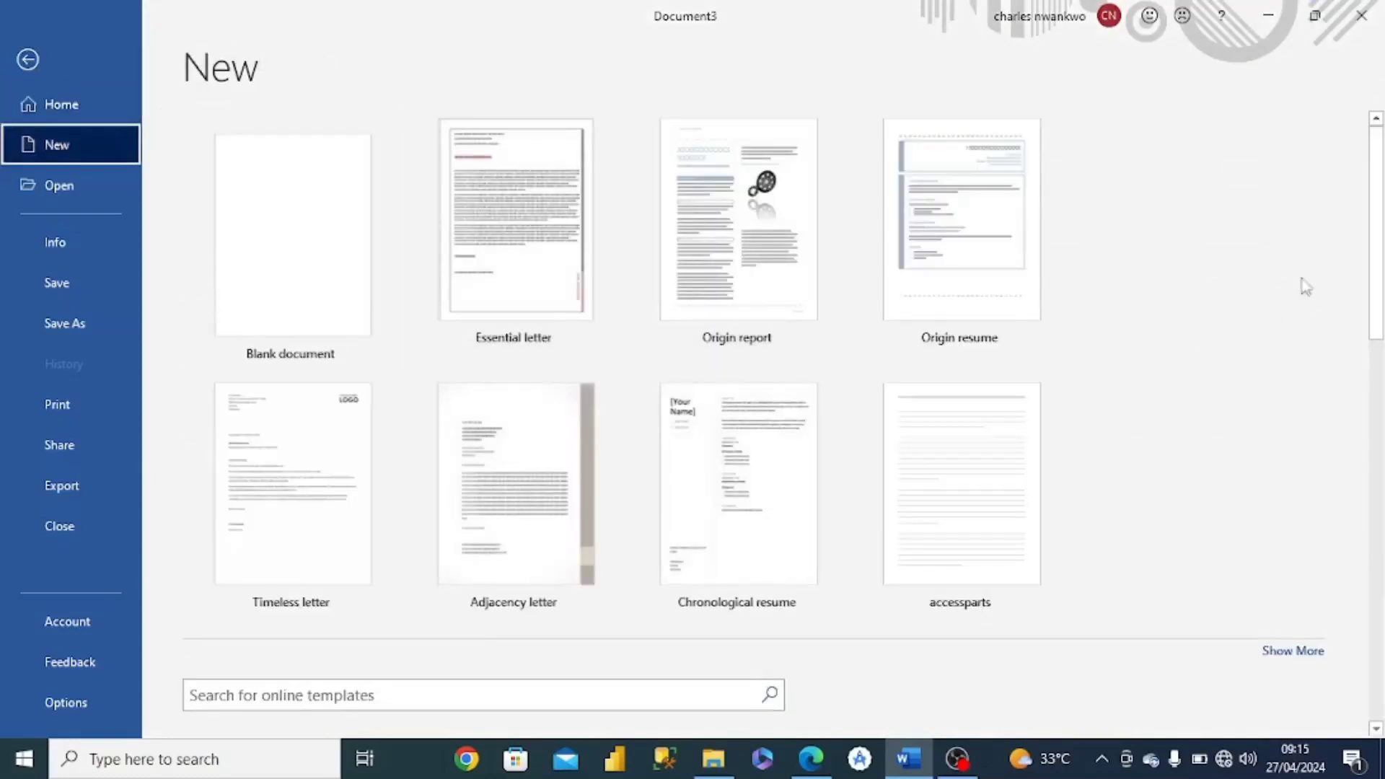
drag(1374, 274, 1329, 582)
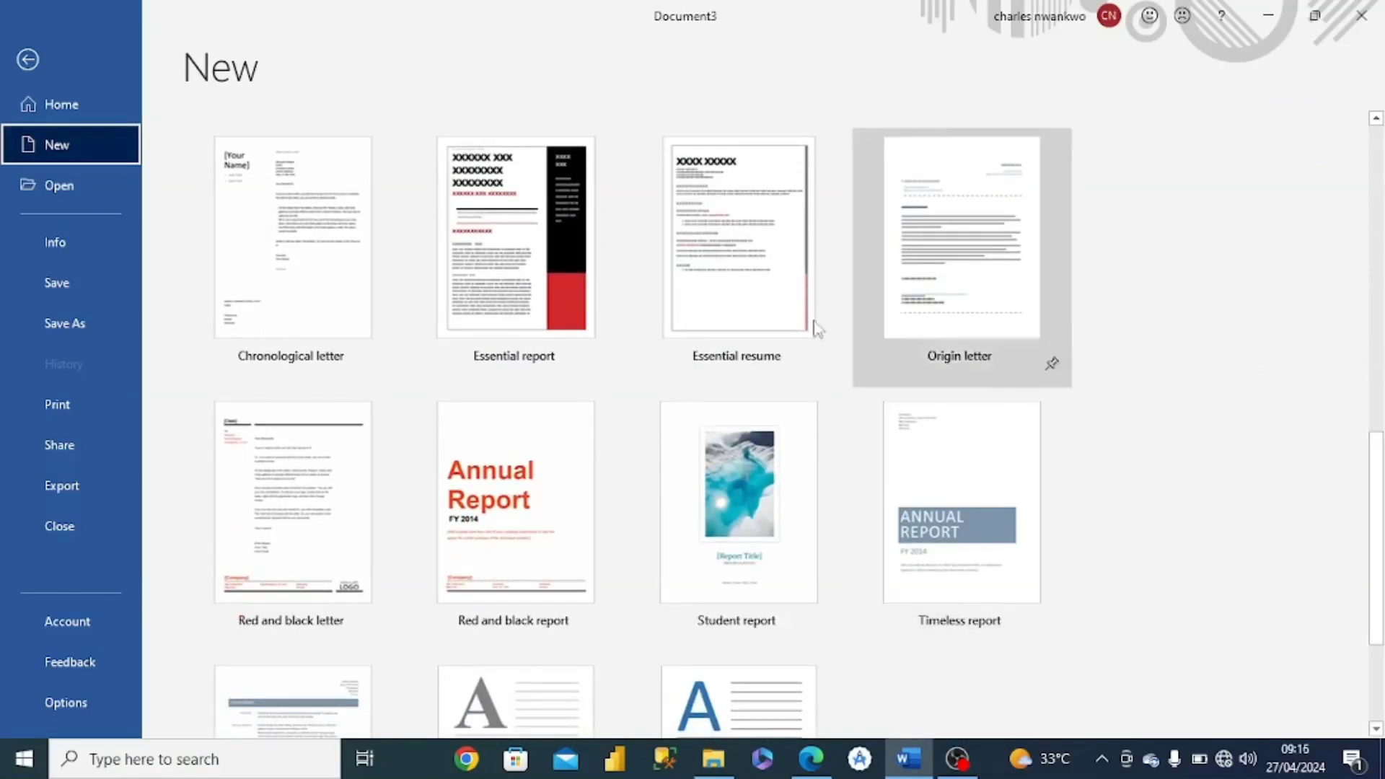
click(708, 267)
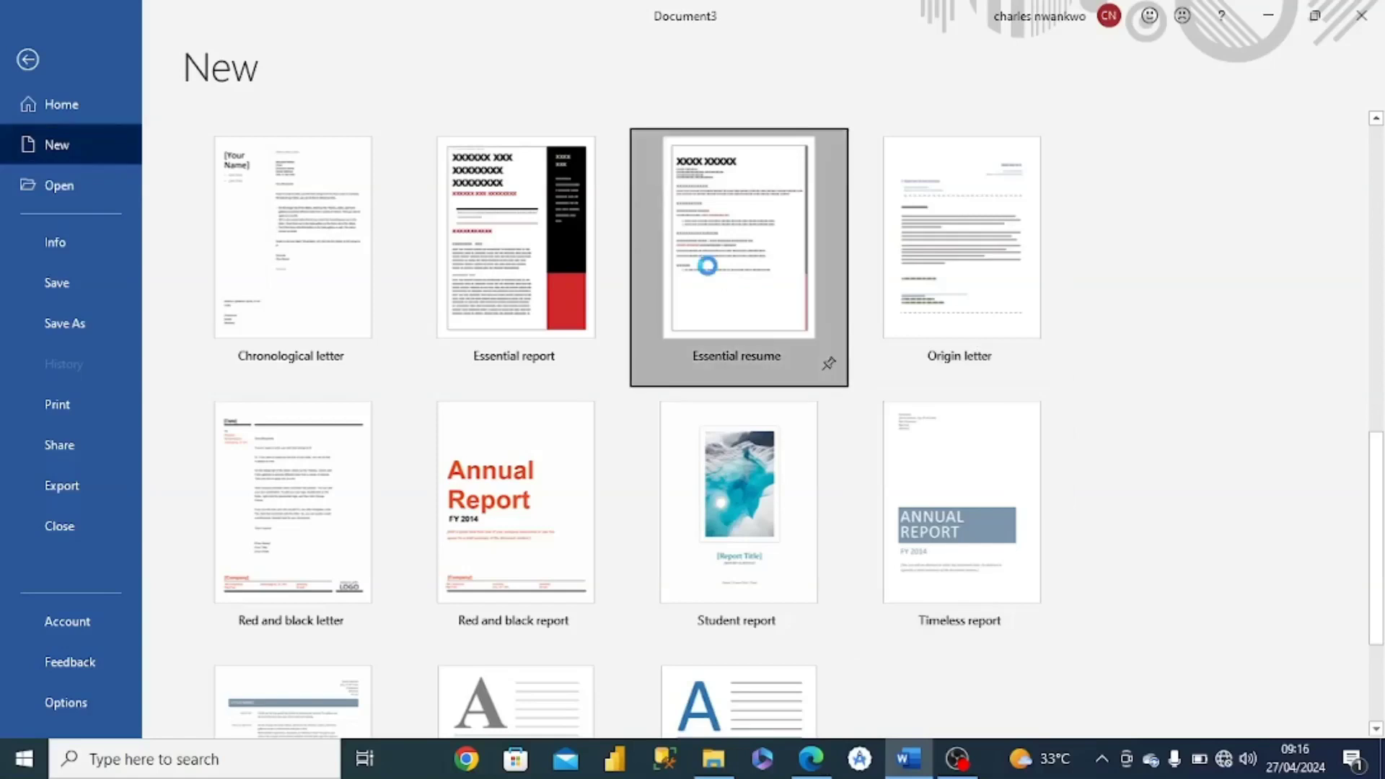